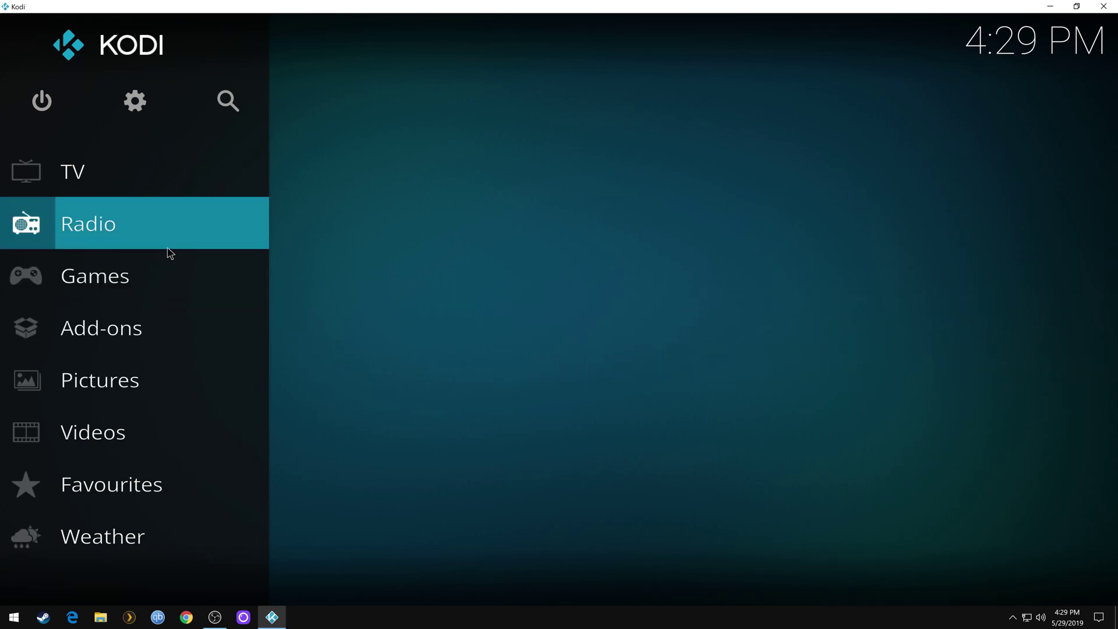
Switch on Unknown sources in System > Add-ons settings, accept the warning, and return
left_click(141, 97)
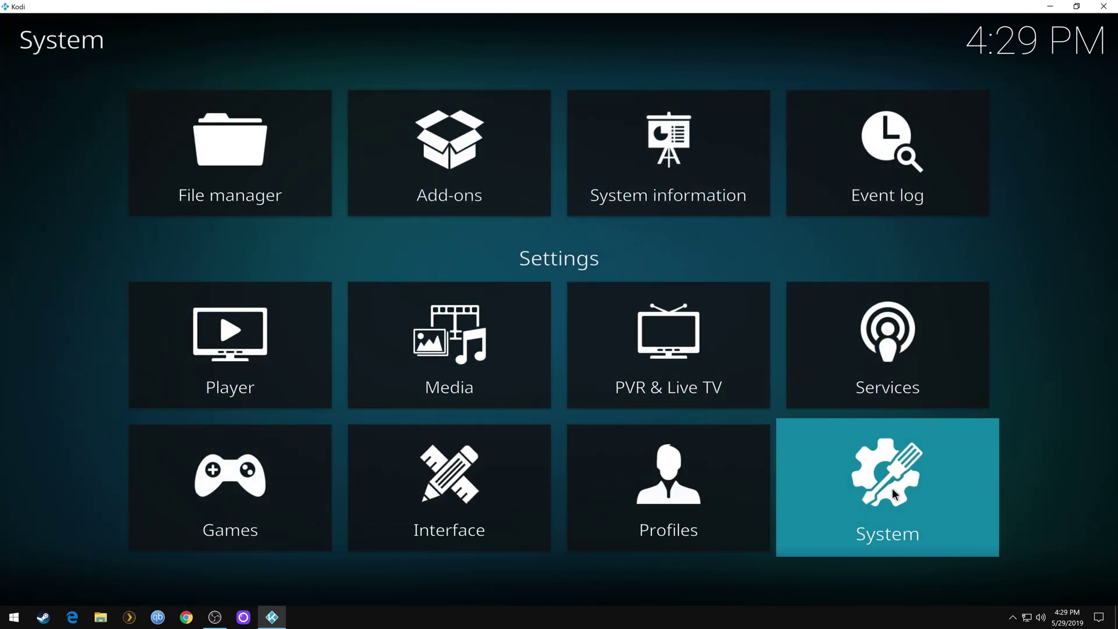
left_click(893, 488)
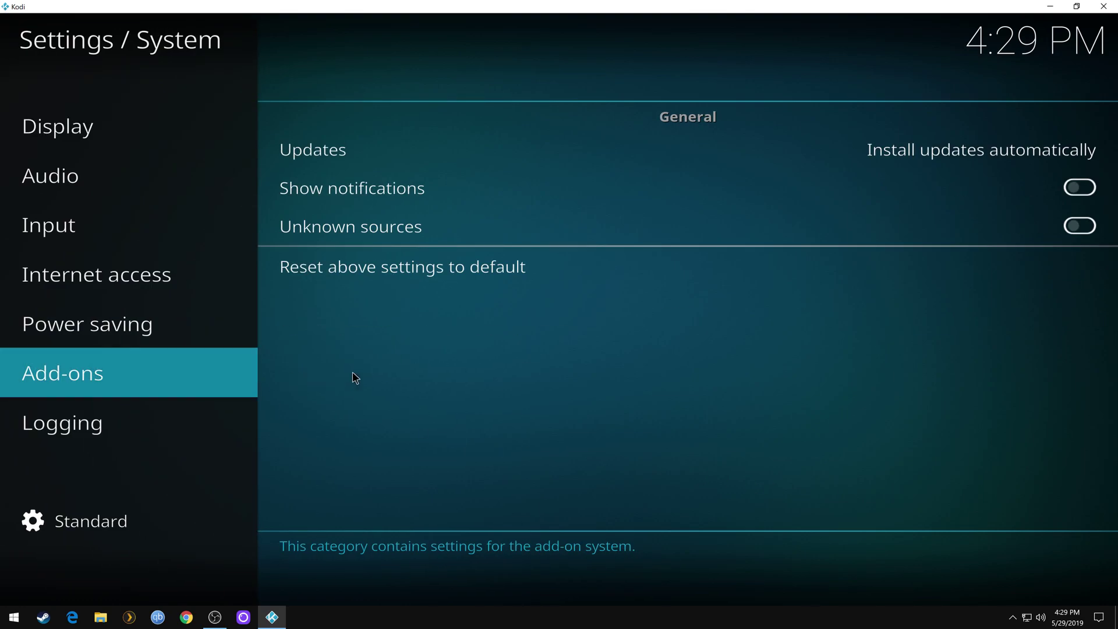
left_click(406, 227)
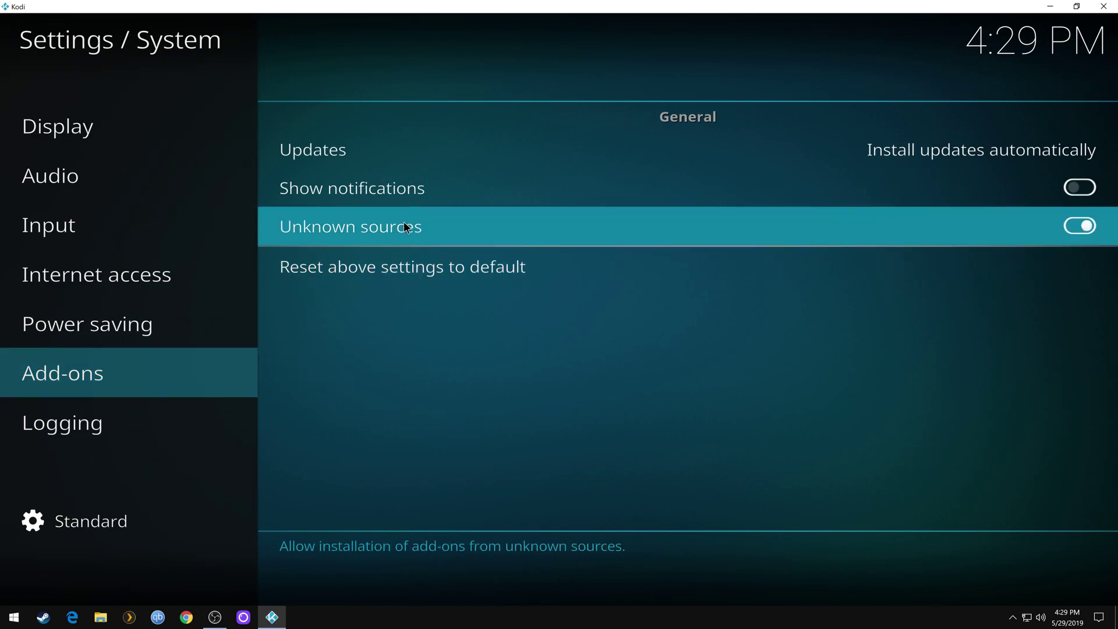
left_click(478, 392)
key("Escape")
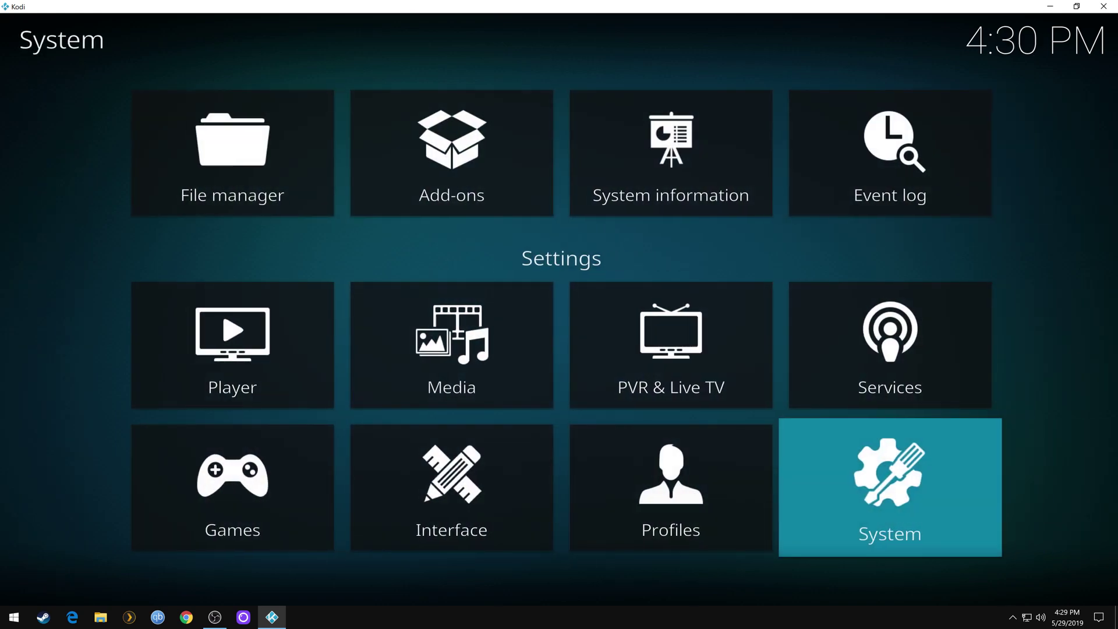
left_click(249, 159)
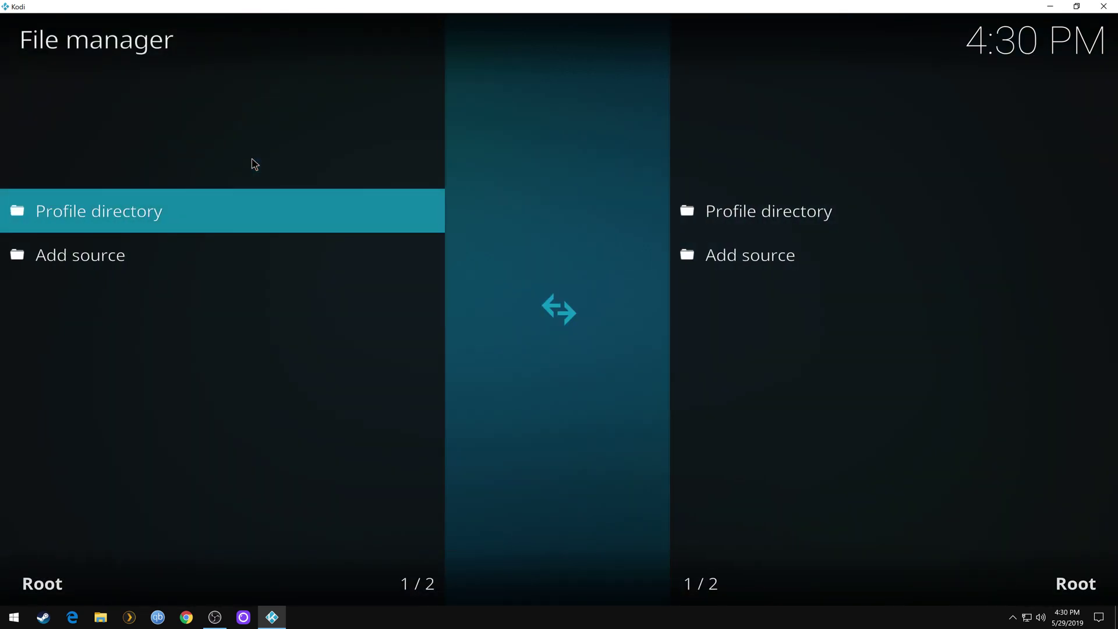
left_click(100, 258)
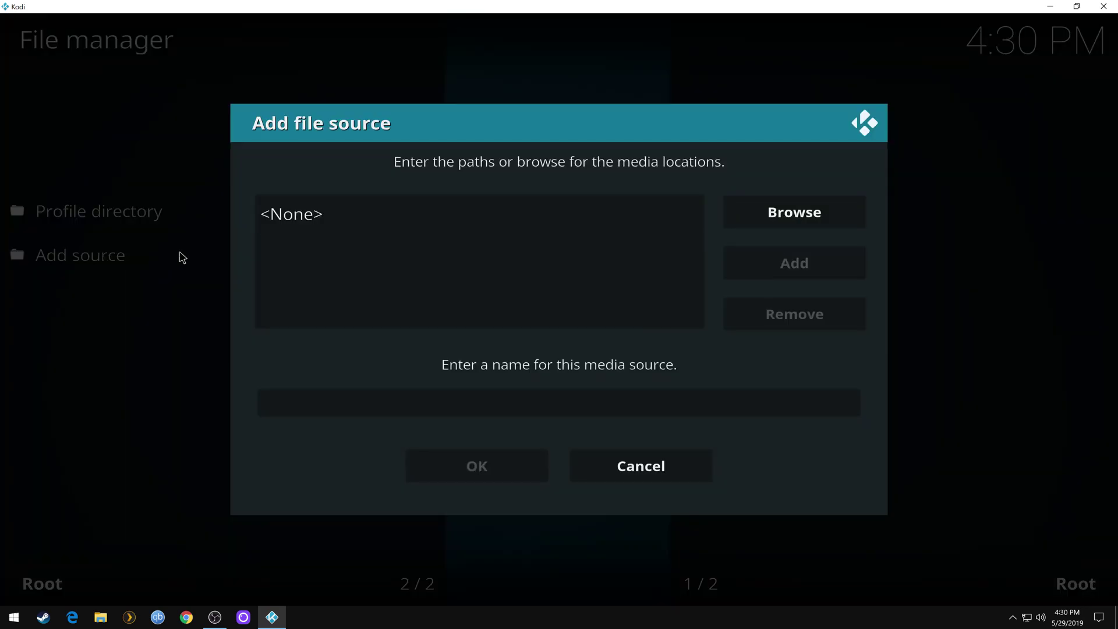
left_click(497, 213)
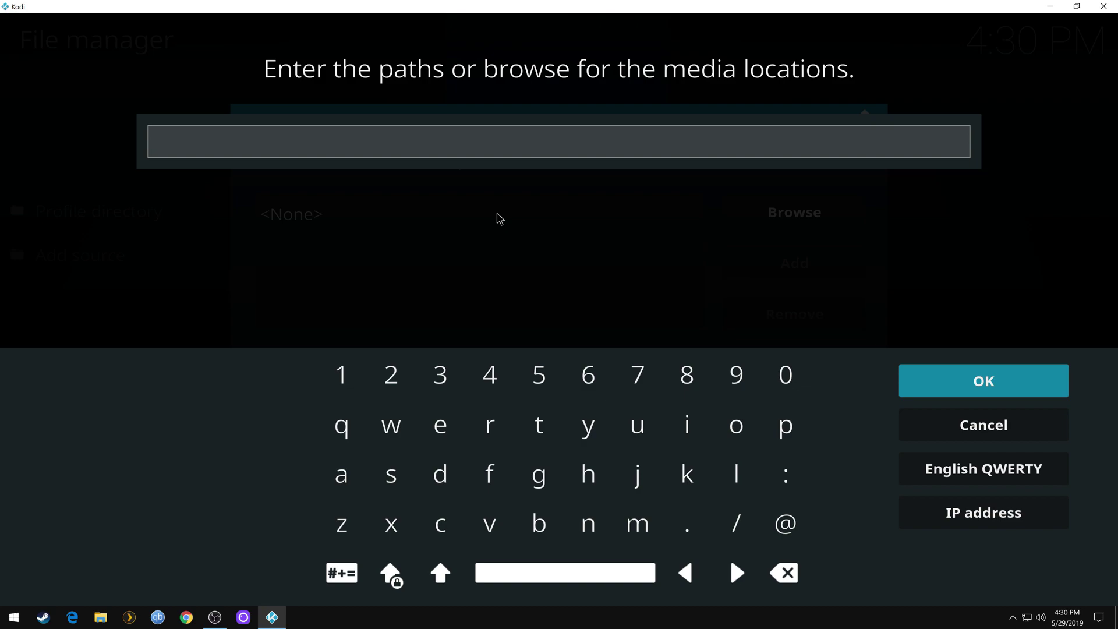
type("http://racooncity.gq/repo/")
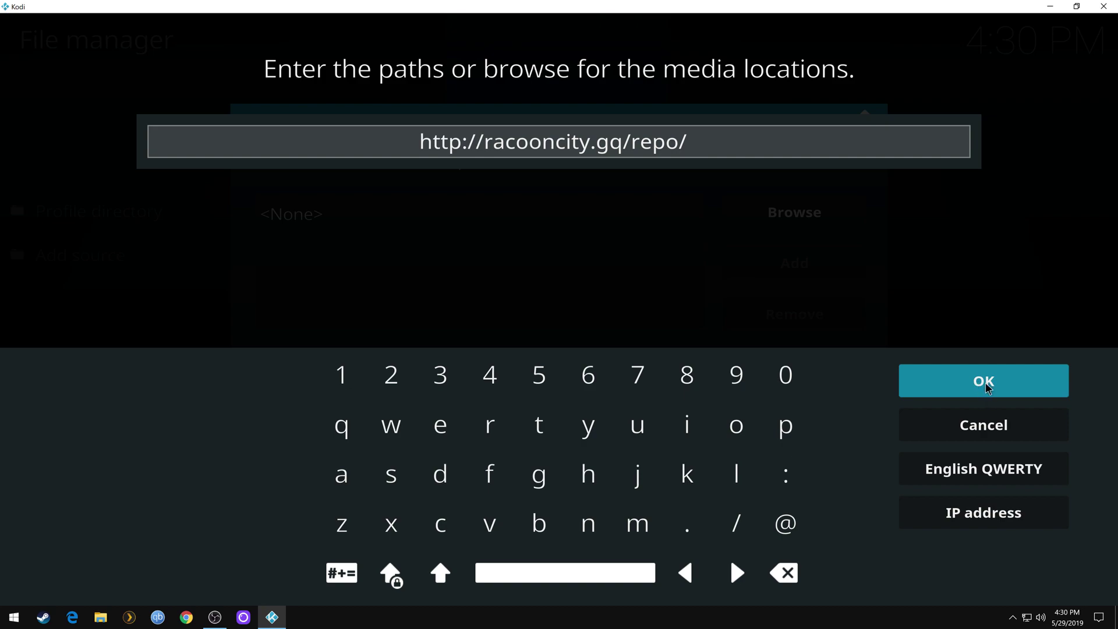
left_click(987, 382)
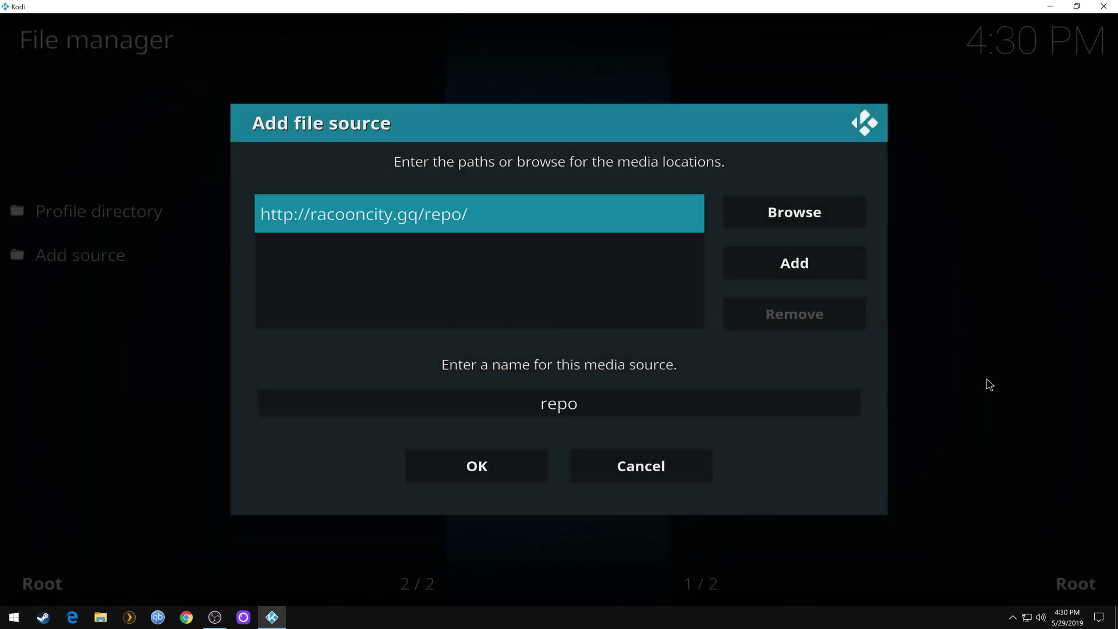
Replace the default source name 'repo' with '.redqueen' and save the source
key("BackSpace")
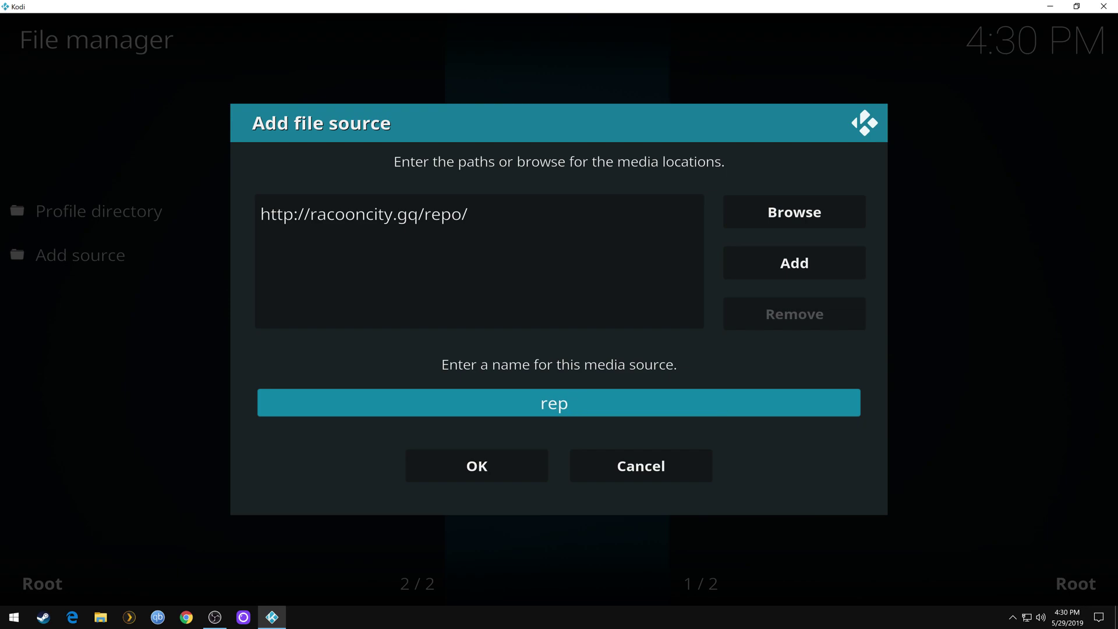
key("BackSpace")
key("BackSpace")
key("BackSpace")
type(".")
type("redq")
type("uee")
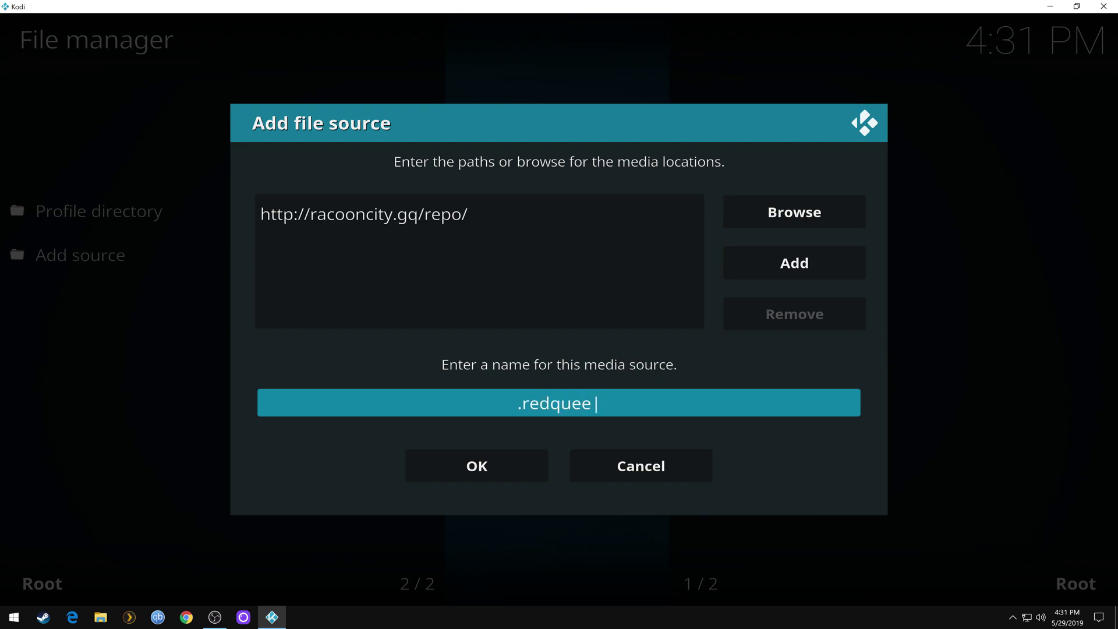
type("n")
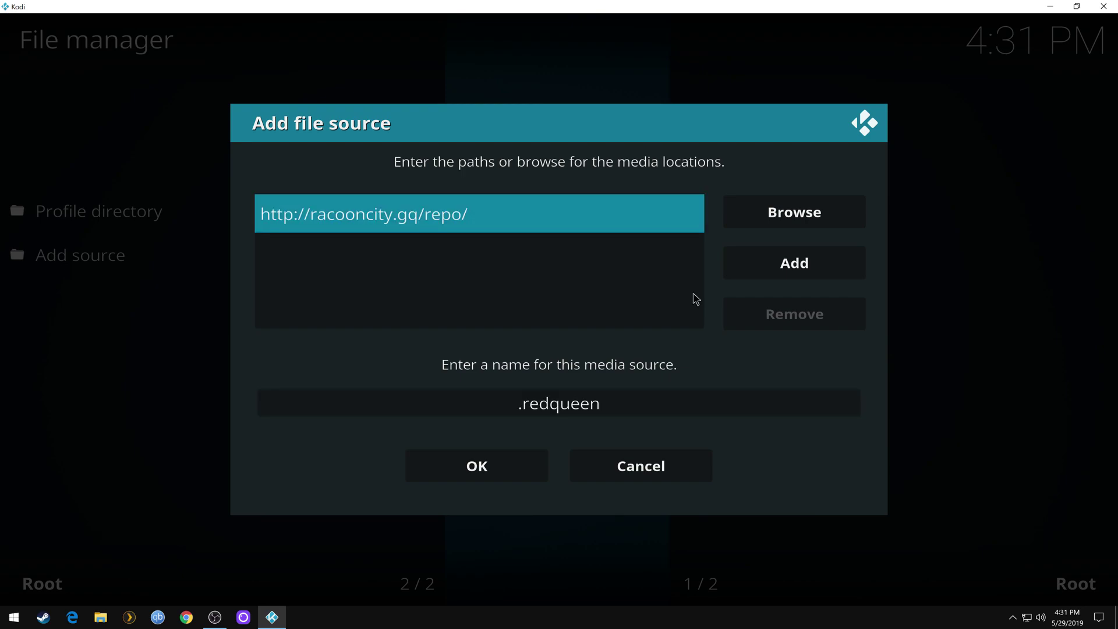
left_click(501, 475)
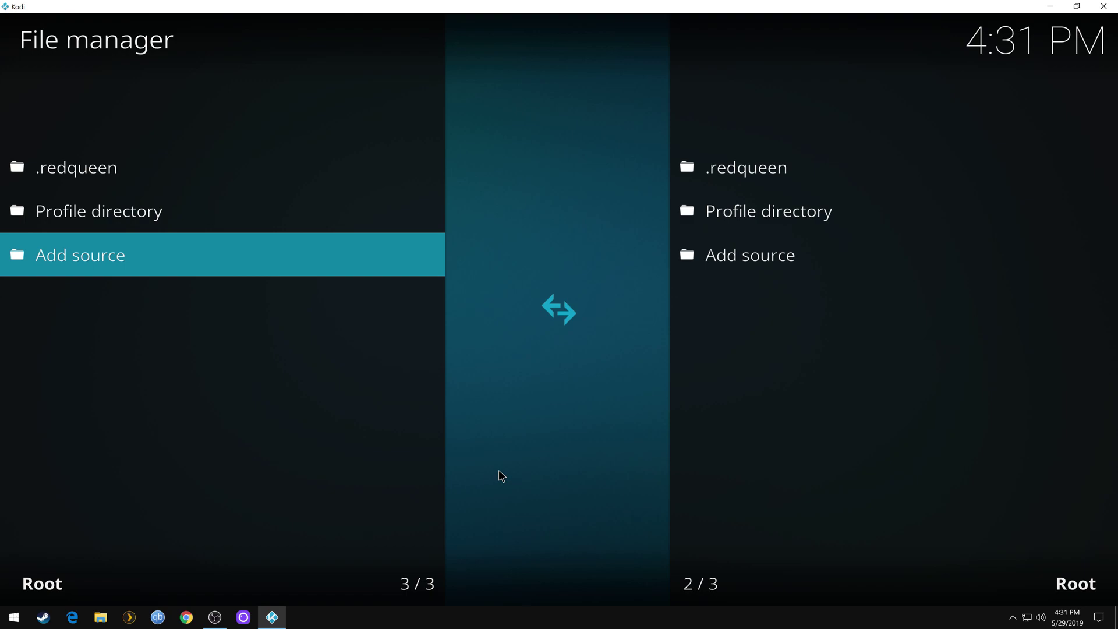
Go back to the home menu and open the Add-on browser under Add-ons
key("Escape")
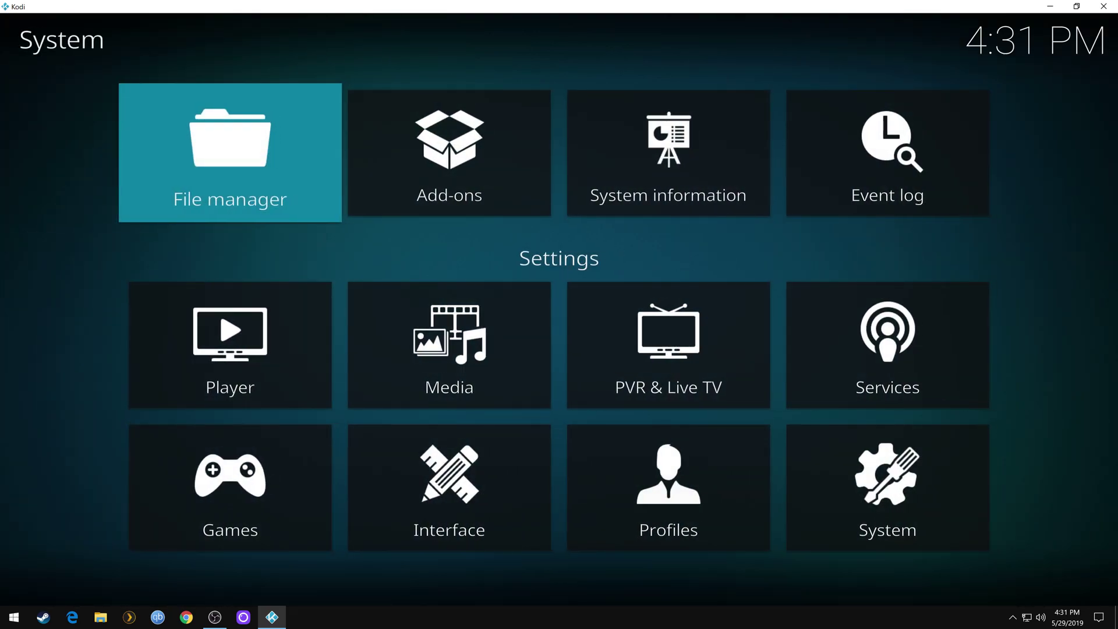
key("Escape")
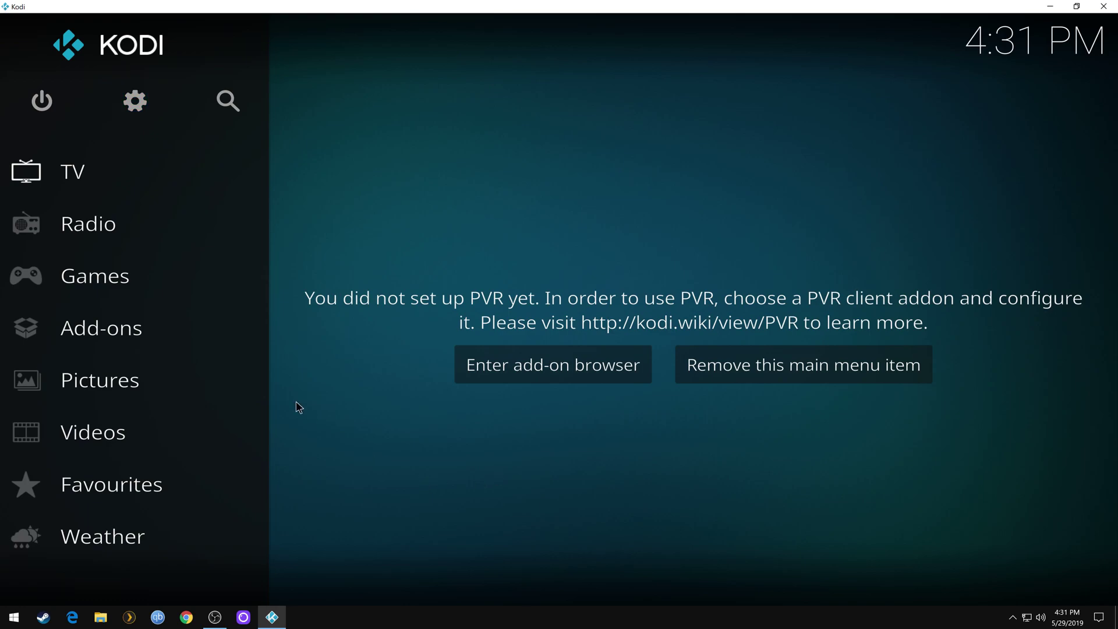
left_click(132, 330)
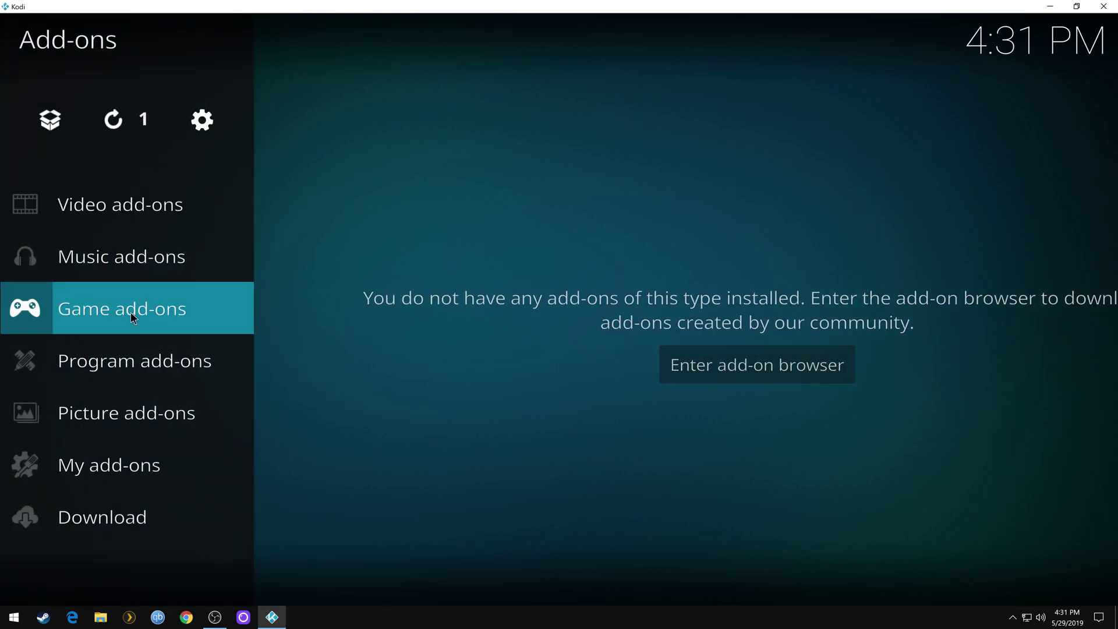
left_click(50, 125)
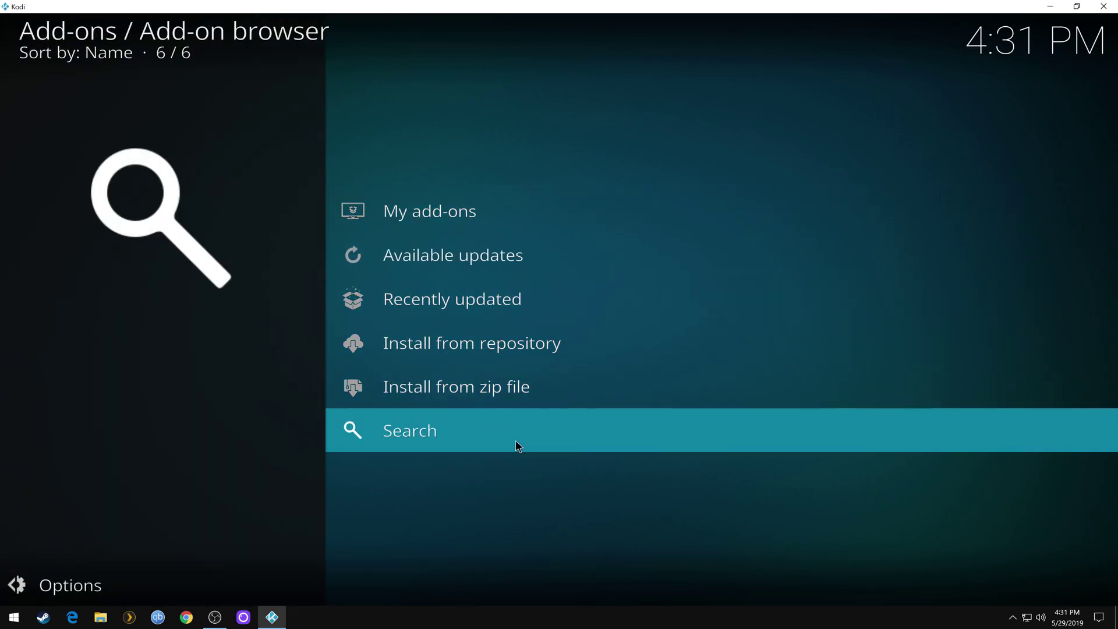
Install repository.umbrellacorp-1.3.zip from the .redqueen source via Install from zip file
left_click(489, 391)
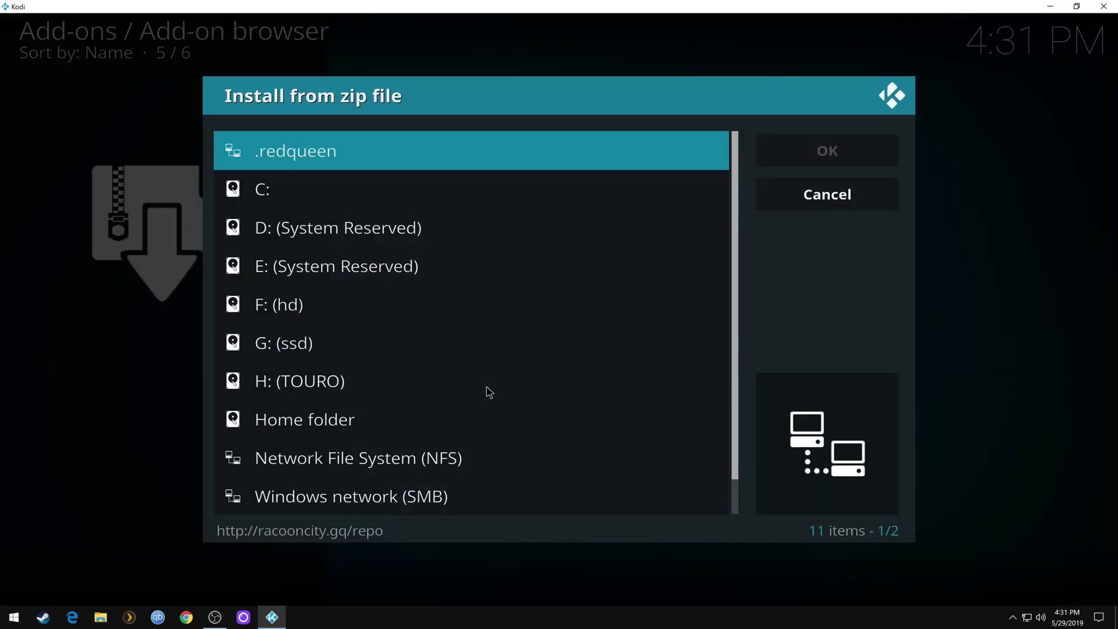
left_click(297, 152)
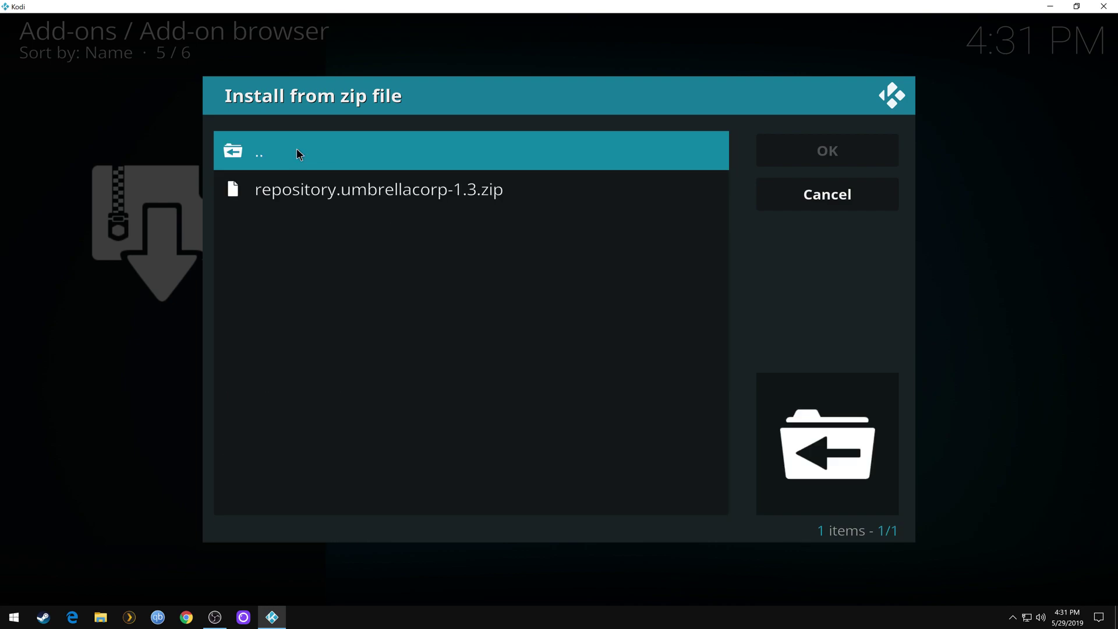
left_click(368, 193)
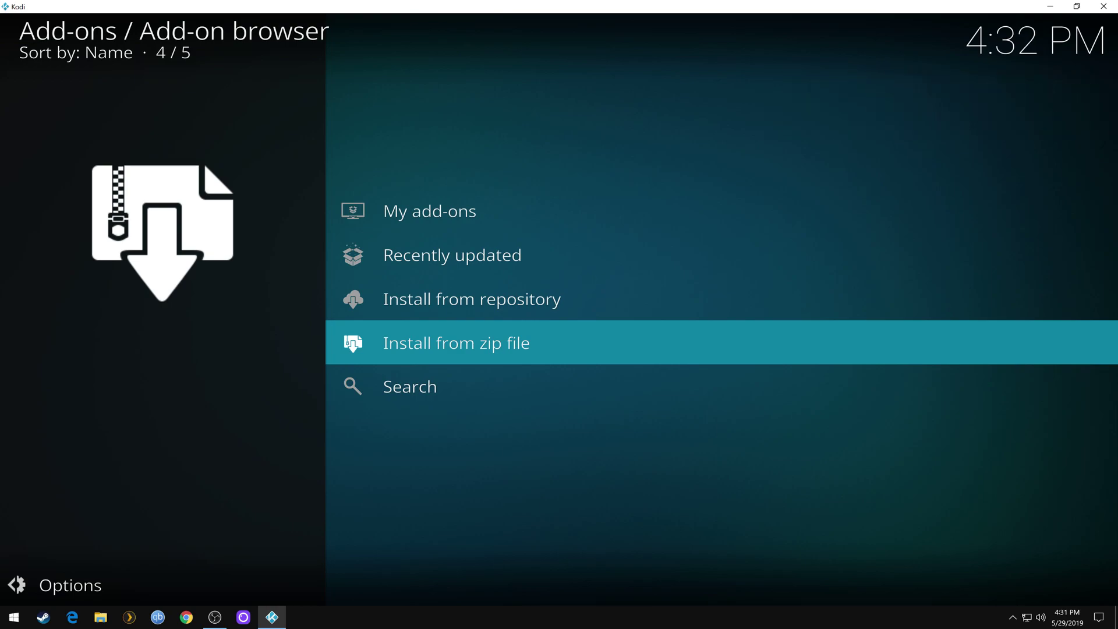
Install f4mTester from the Umbrella Corporation Repository's video add-ons, accepting its extra dependencies
left_click(471, 308)
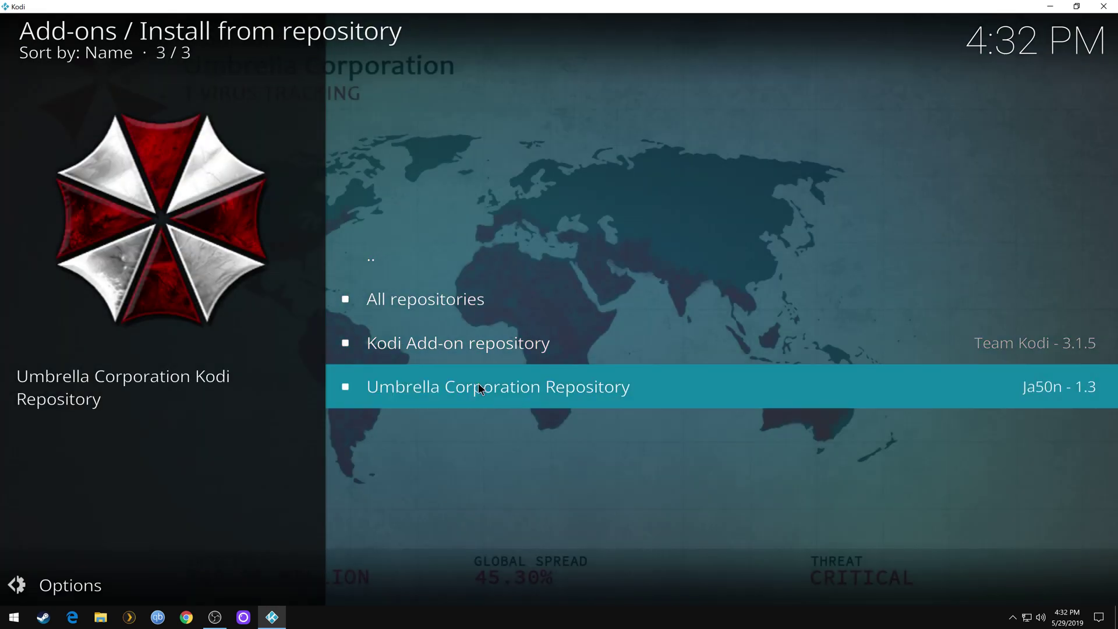
left_click(480, 389)
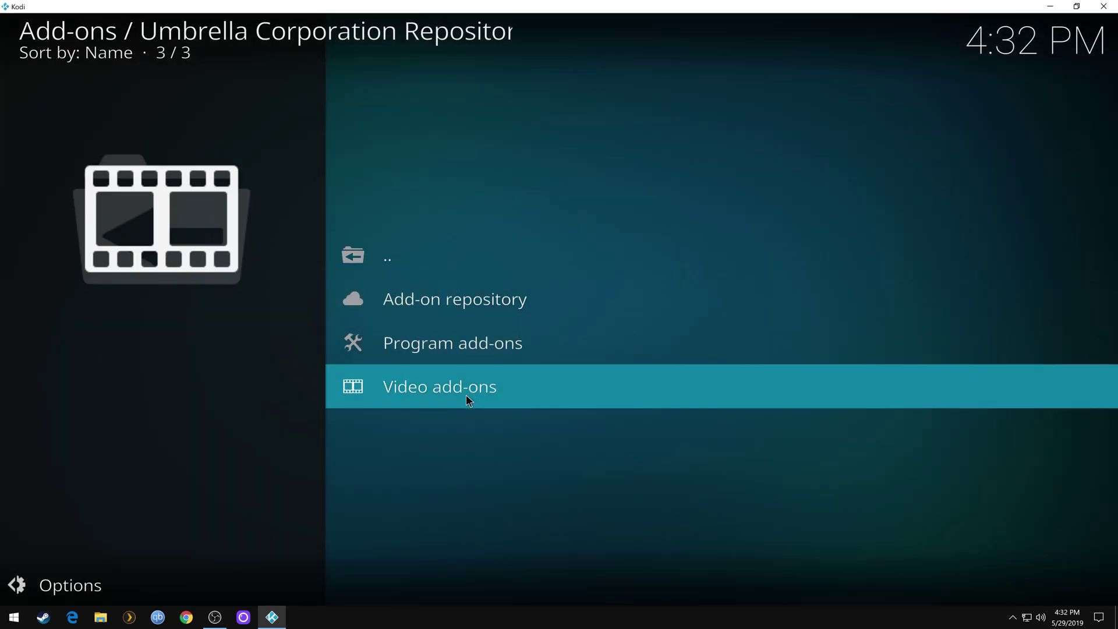
left_click(458, 395)
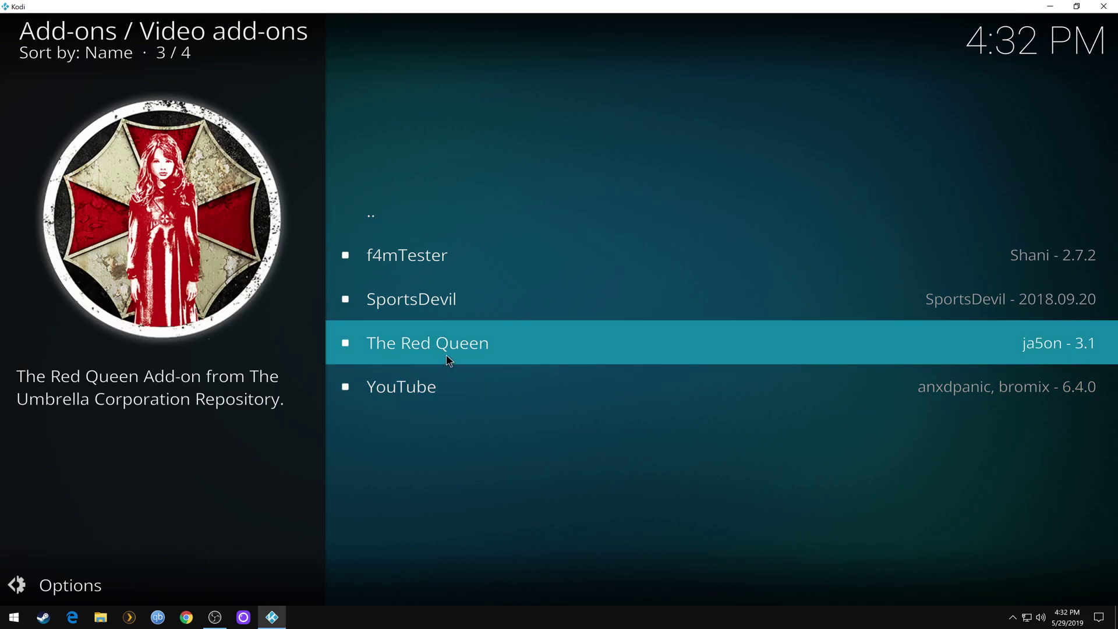
left_click(429, 258)
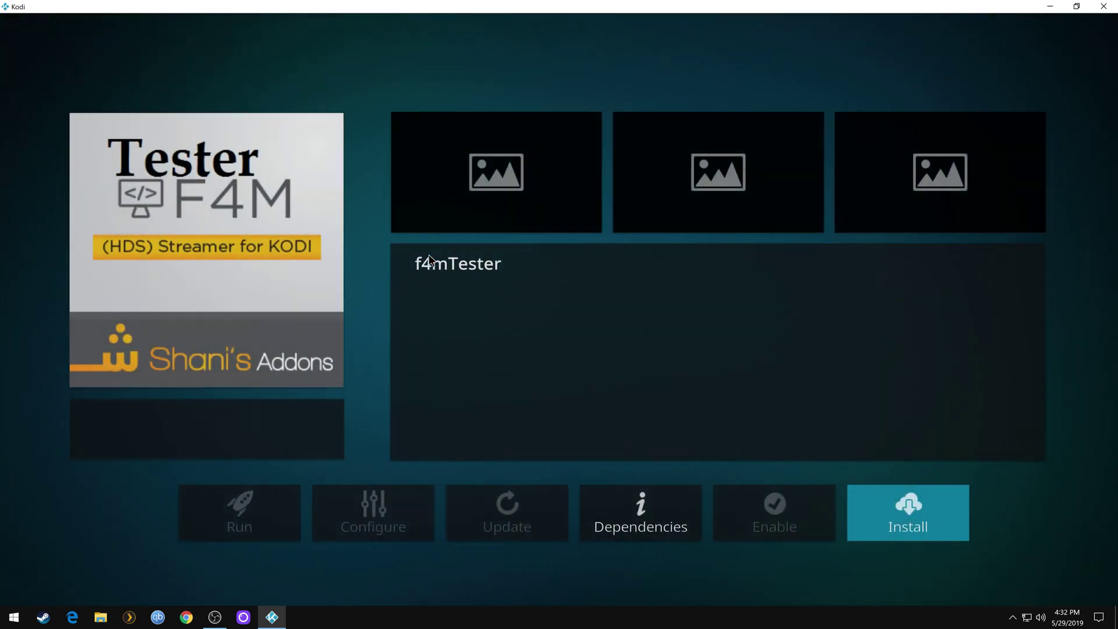
left_click(881, 526)
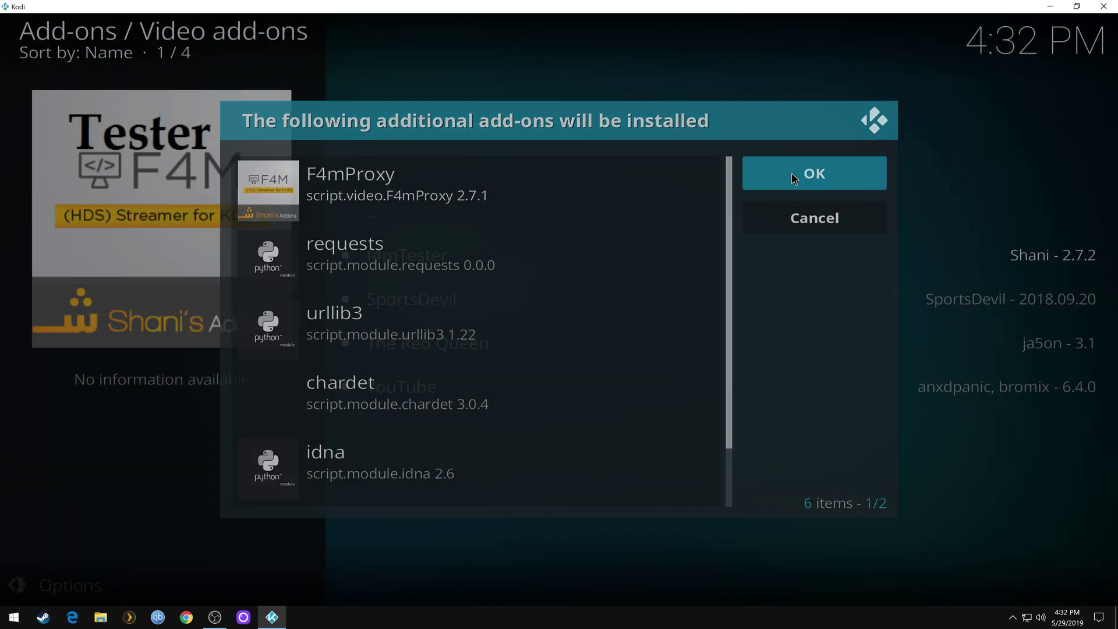
left_click(791, 173)
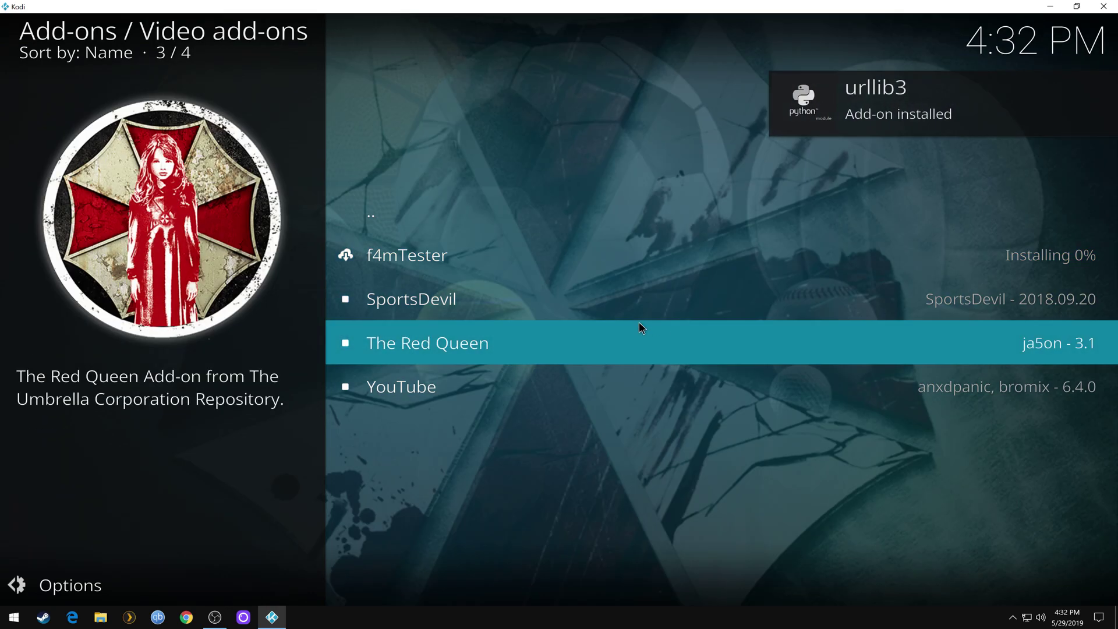
Install The Red Queen add-on and accept its 32 additional required add-ons
left_click(446, 344)
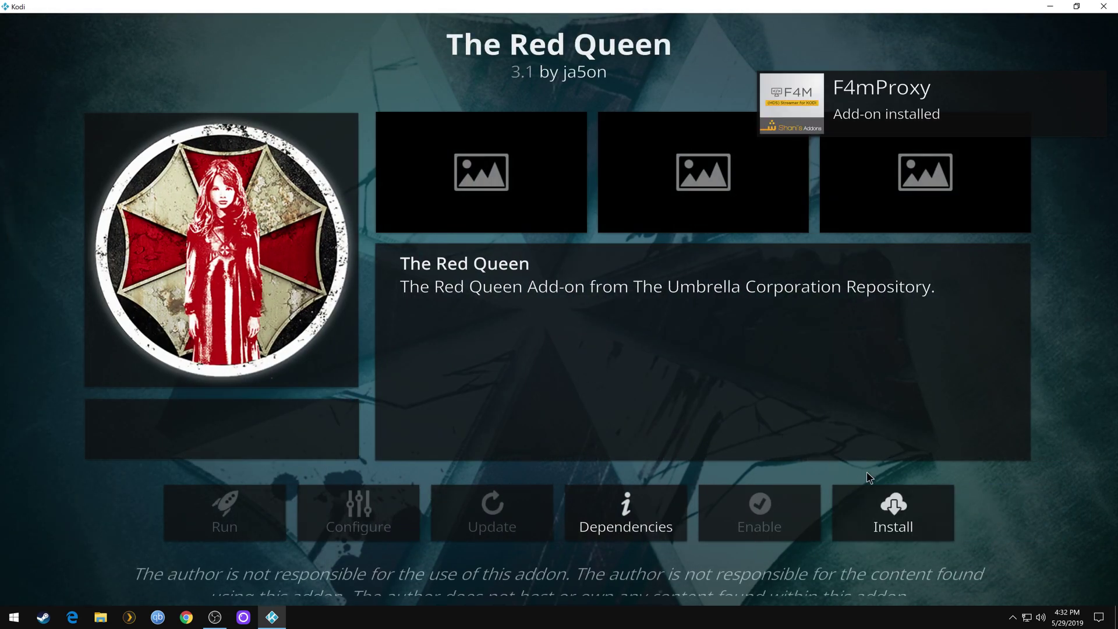
left_click(882, 507)
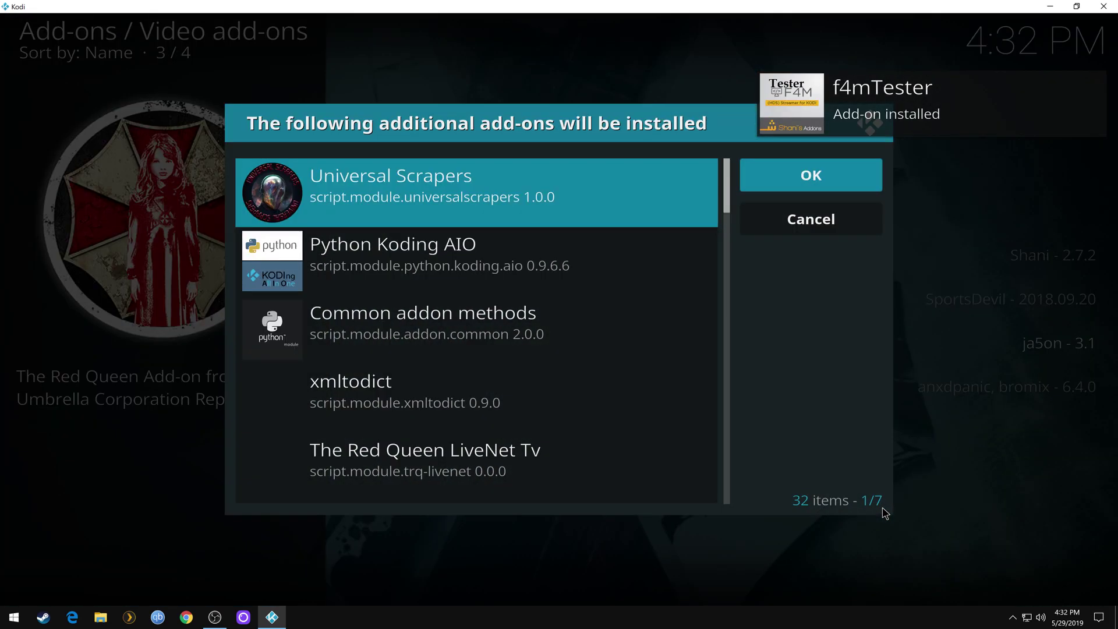
left_click(809, 176)
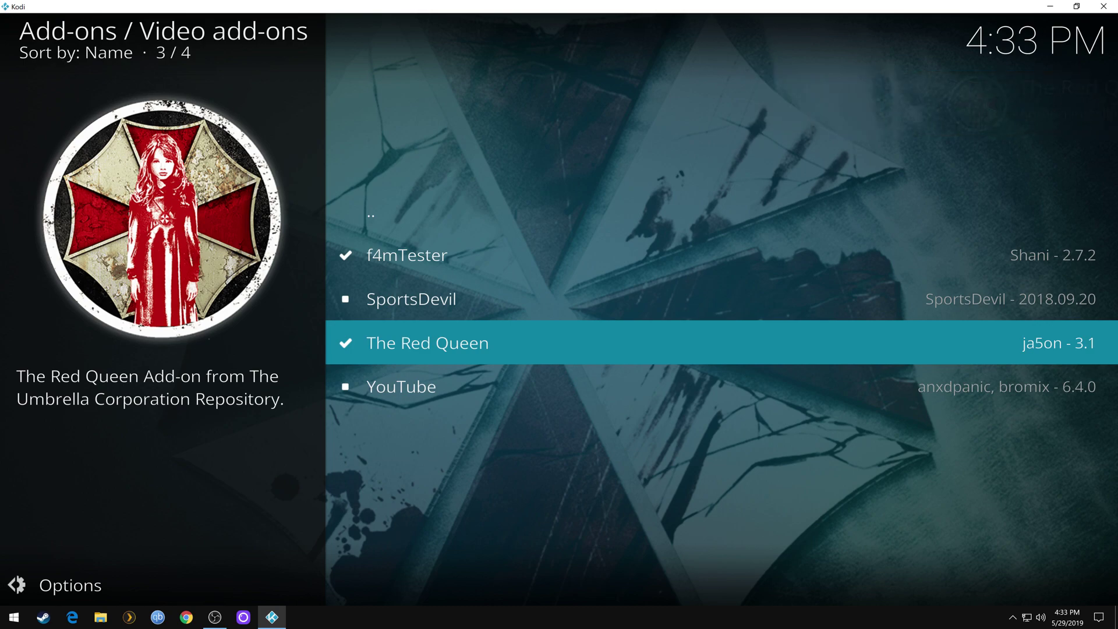
Back out to the home screen and launch The Red Queen from Video add-ons
key("BackSpace")
key("BackSpace")
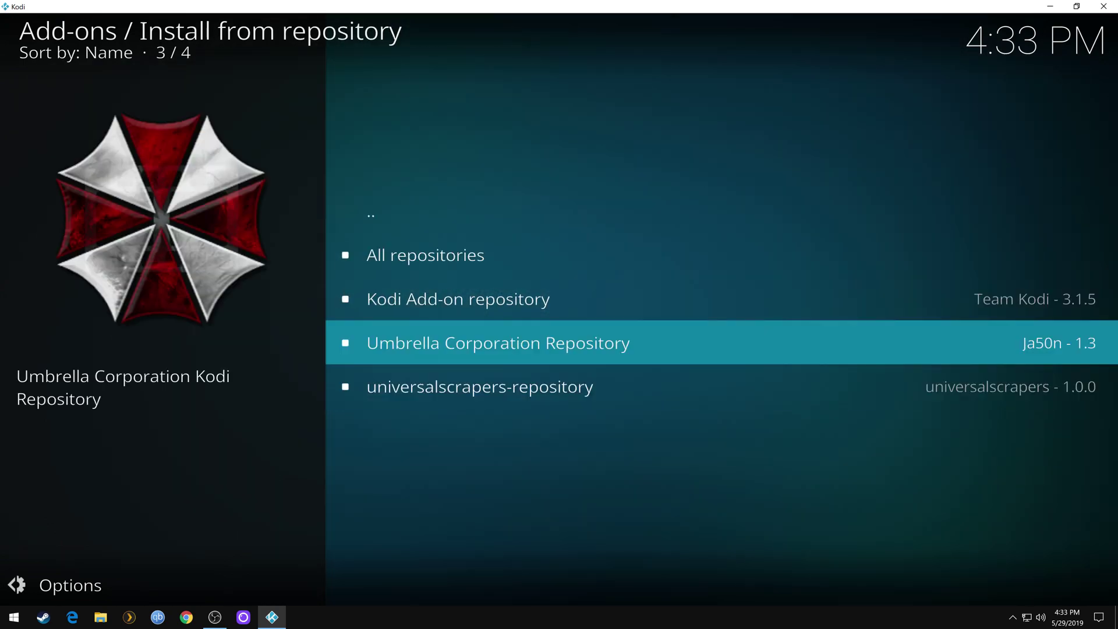
key("BackSpace")
key("BackSpace")
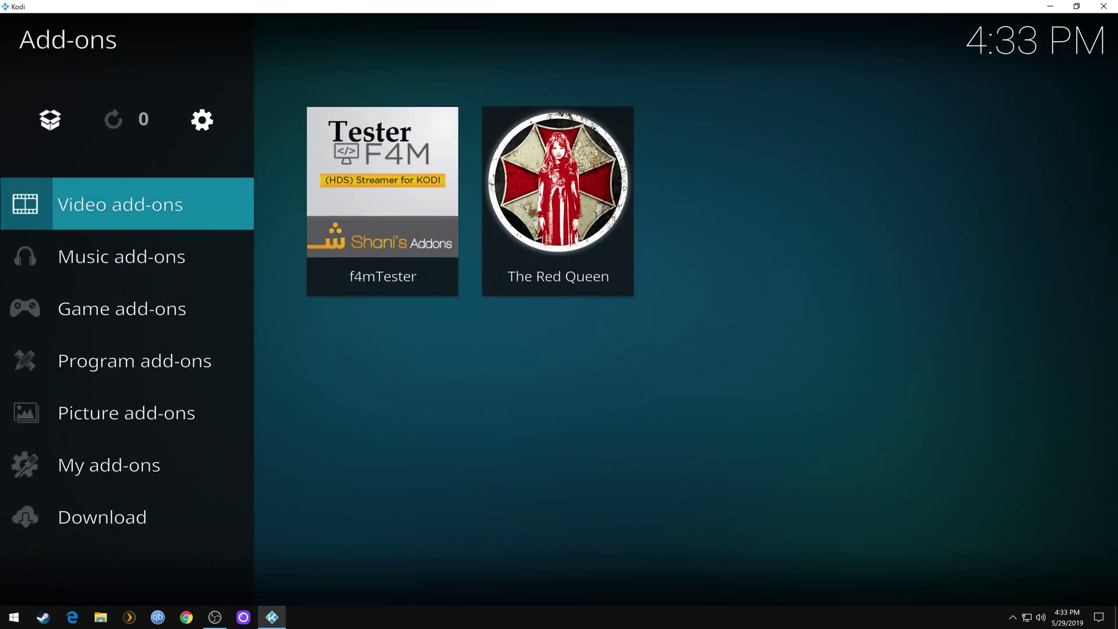
key("BackSpace")
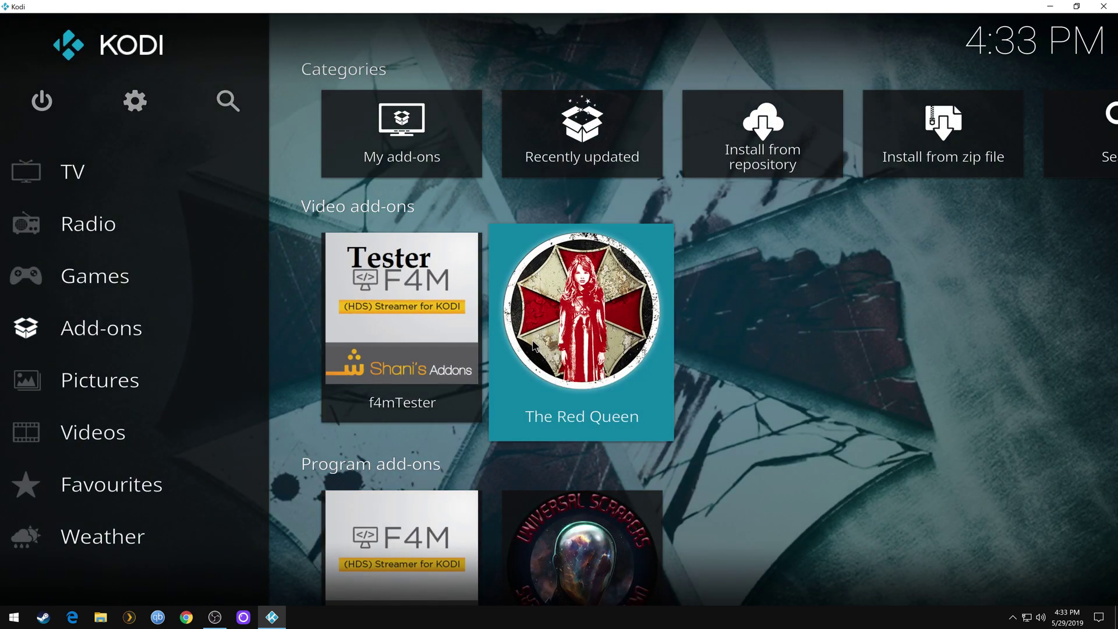
left_click(534, 343)
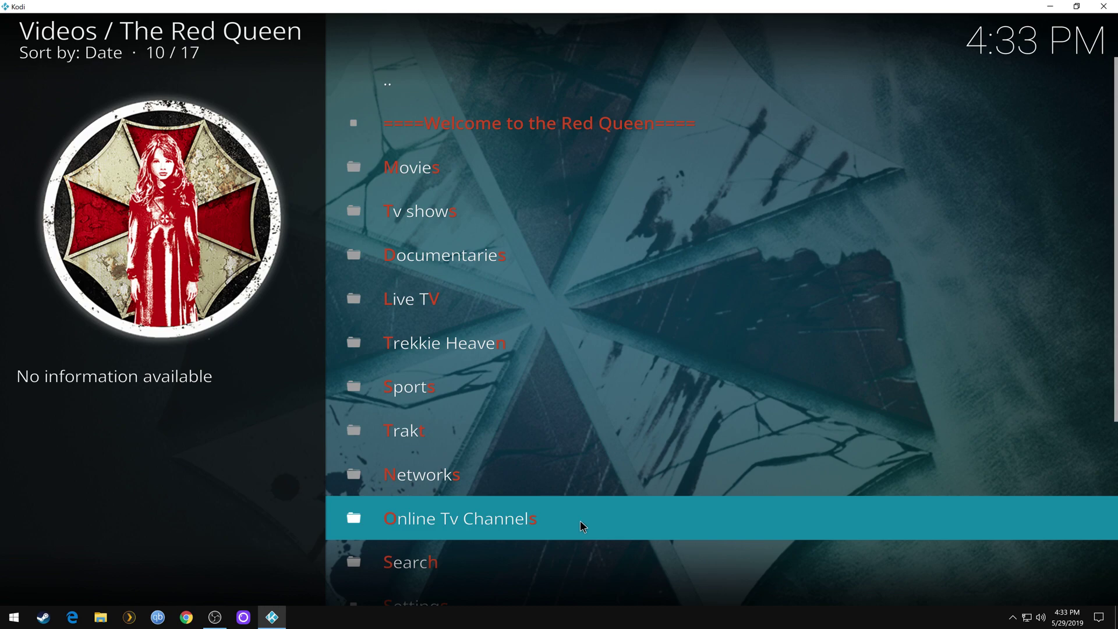
scroll(583, 526, "down", 7)
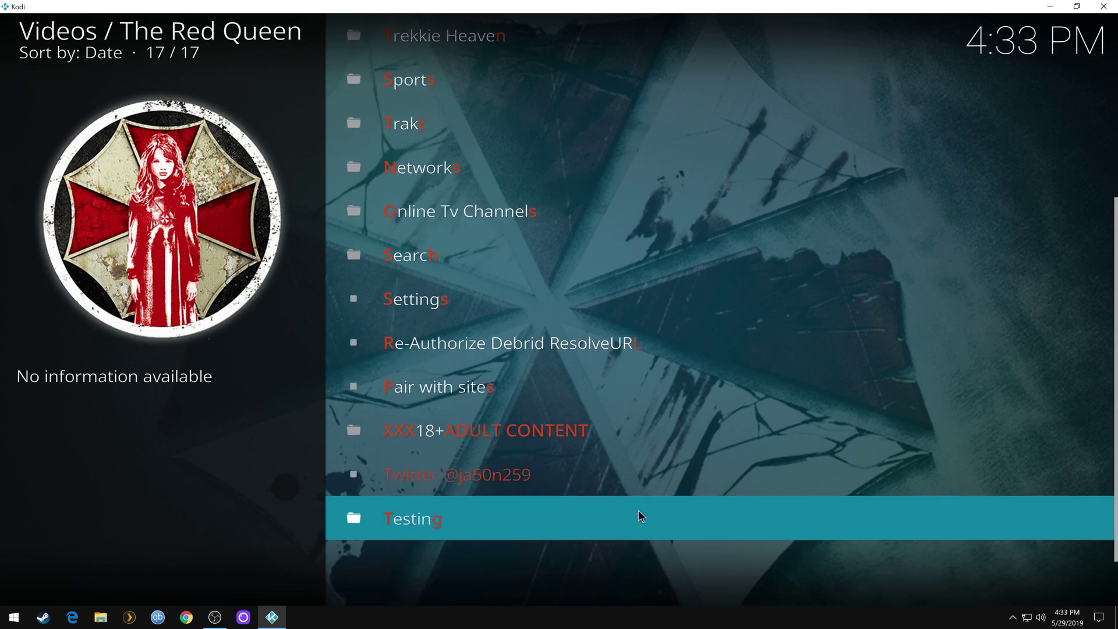